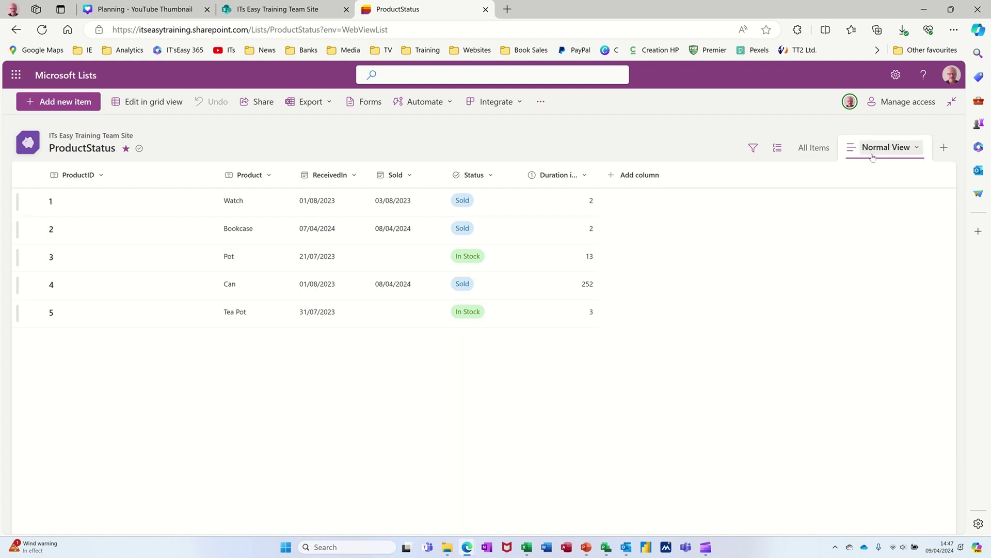
Cycle Normal View through the List and Compact list layouts, finishing on Autofit height
left_click(903, 148)
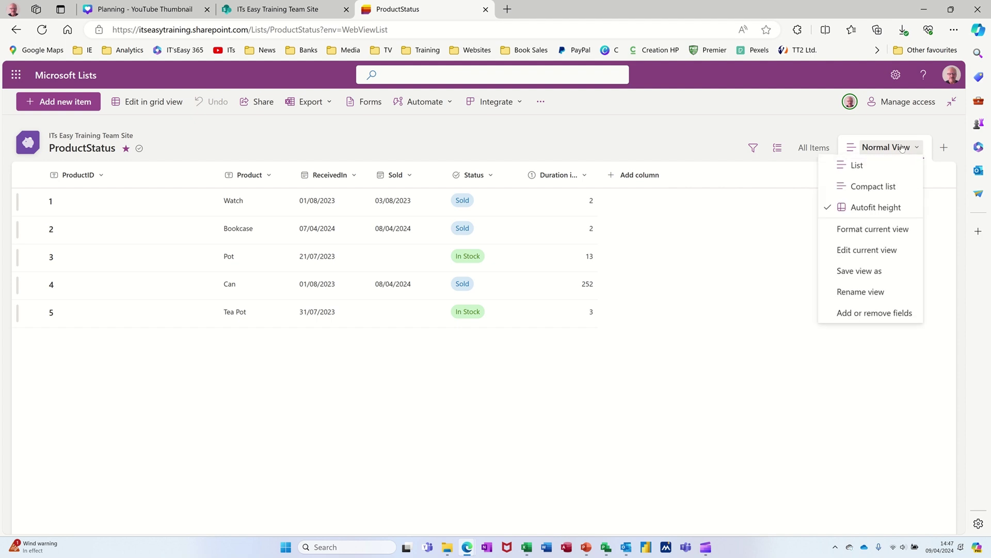
left_click(871, 166)
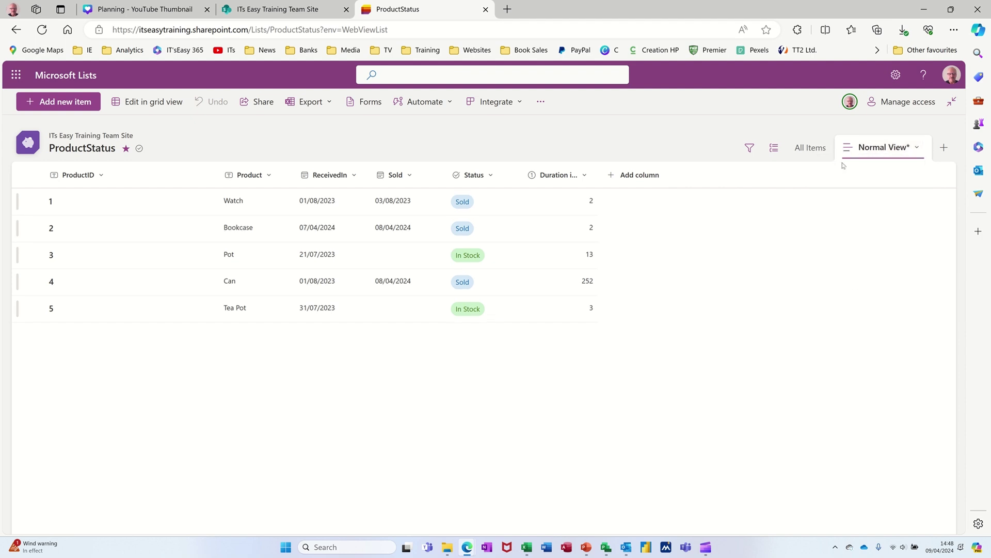
left_click(881, 149)
left_click(868, 187)
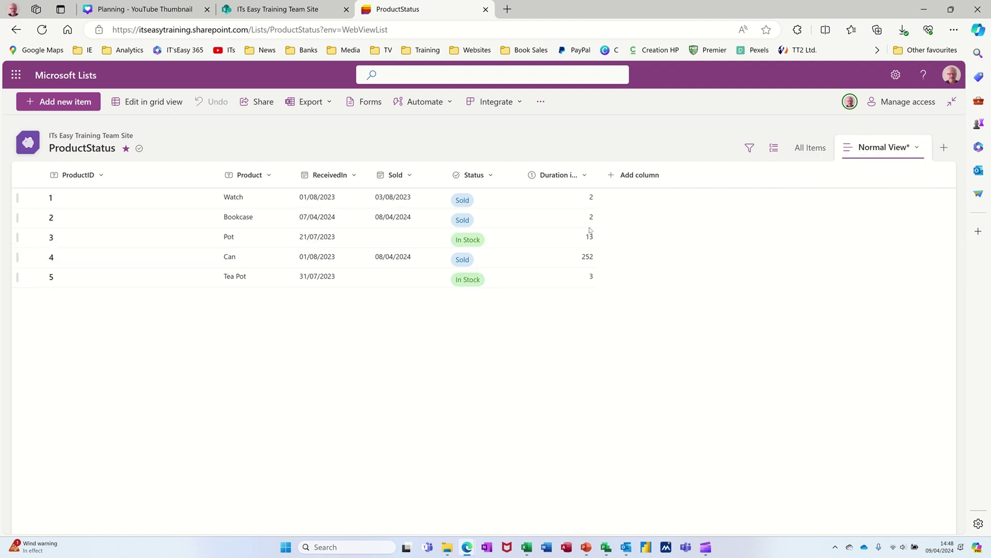
left_click(861, 149)
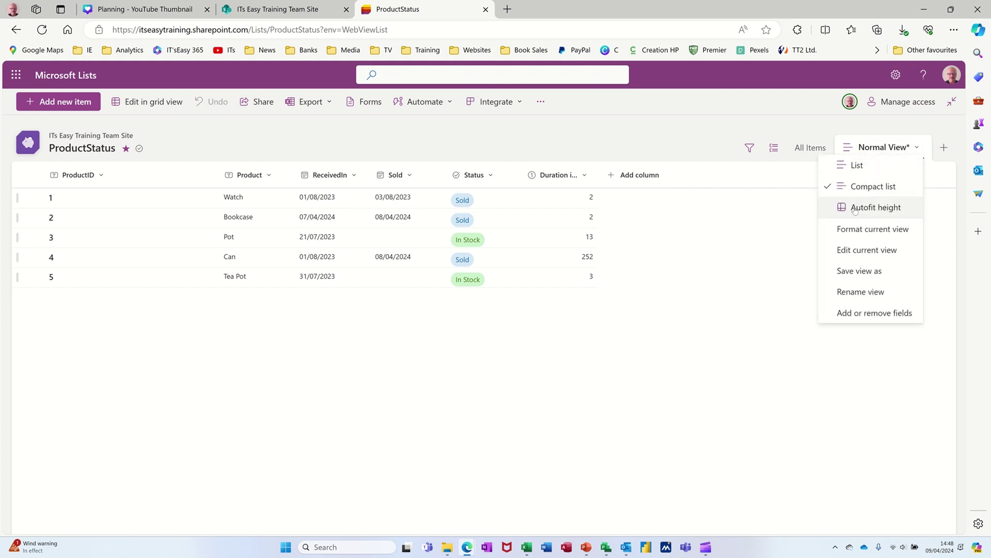
left_click(855, 209)
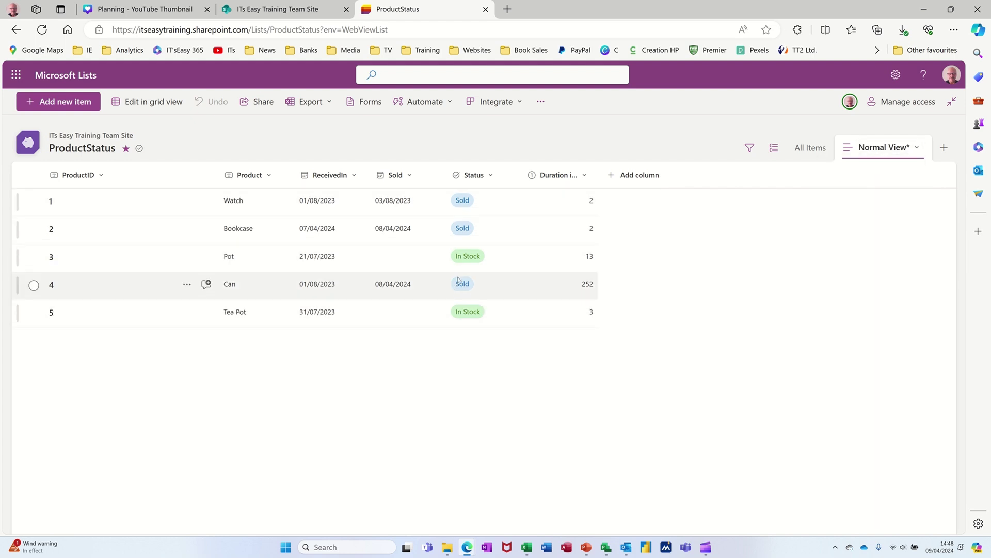
left_click(905, 148)
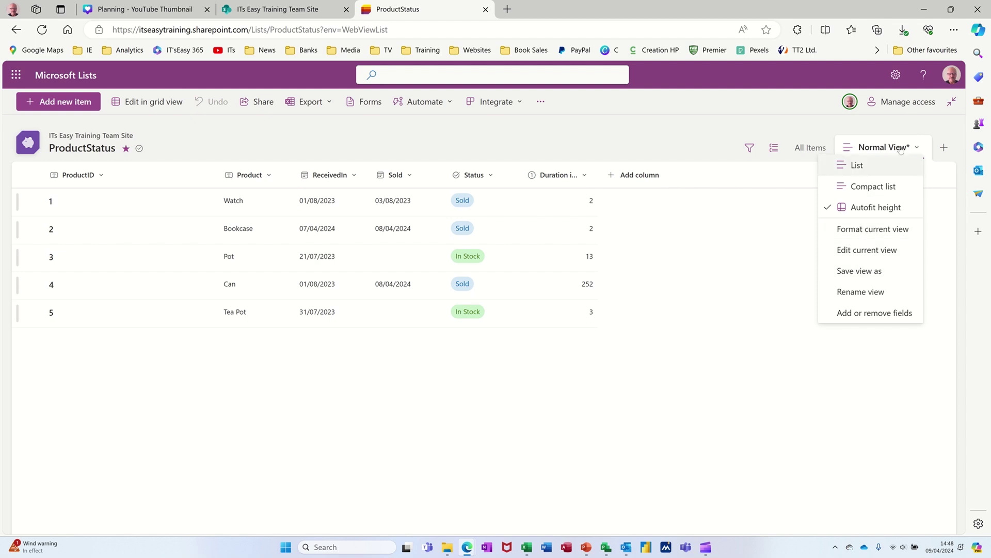
Create a Board-layout view named 'Board' organized by the Status column
left_click(945, 149)
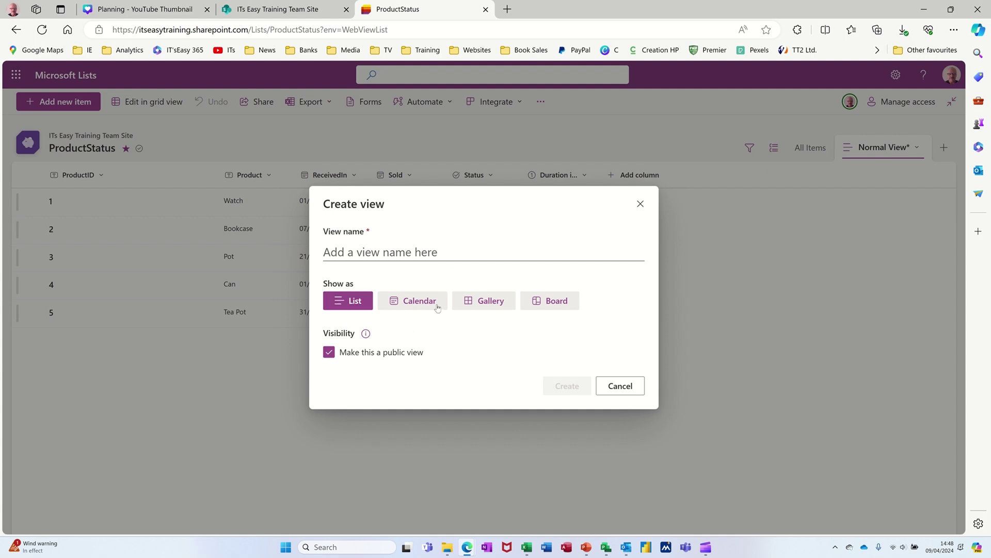
left_click(547, 302)
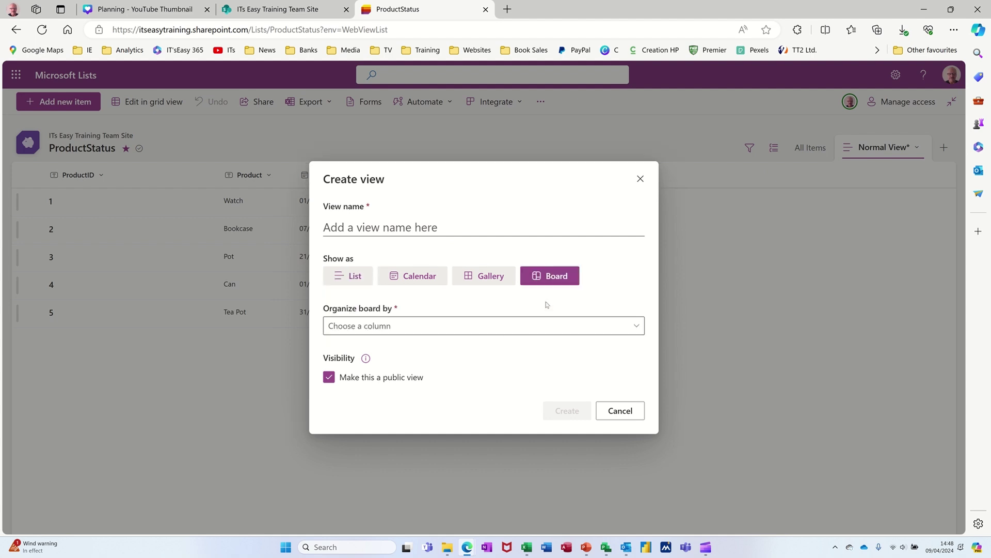
left_click(475, 326)
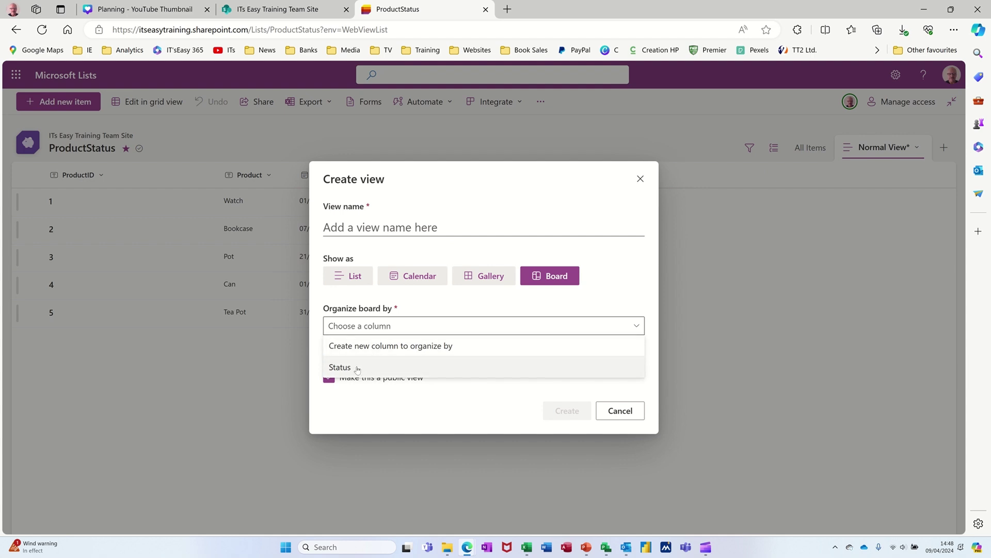
left_click(340, 368)
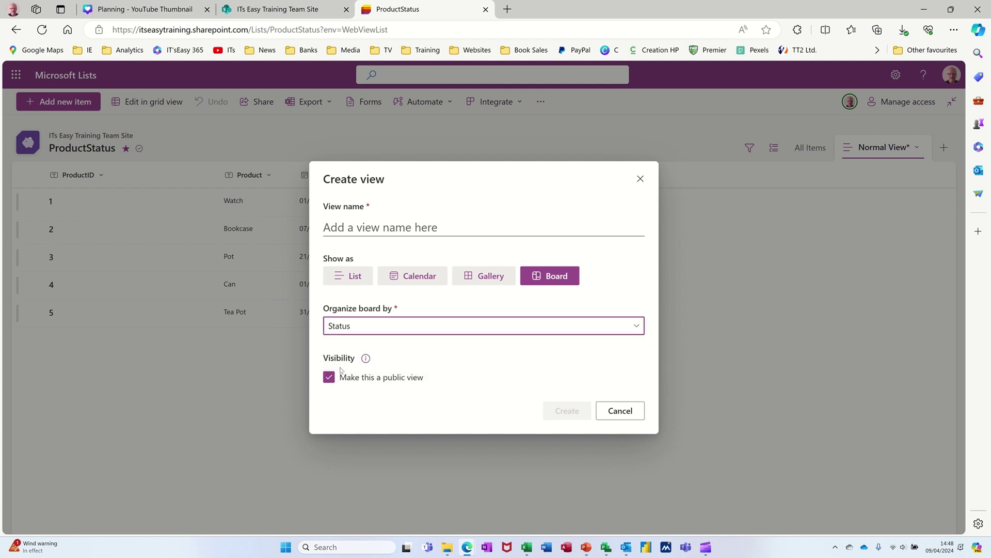
left_click(400, 234)
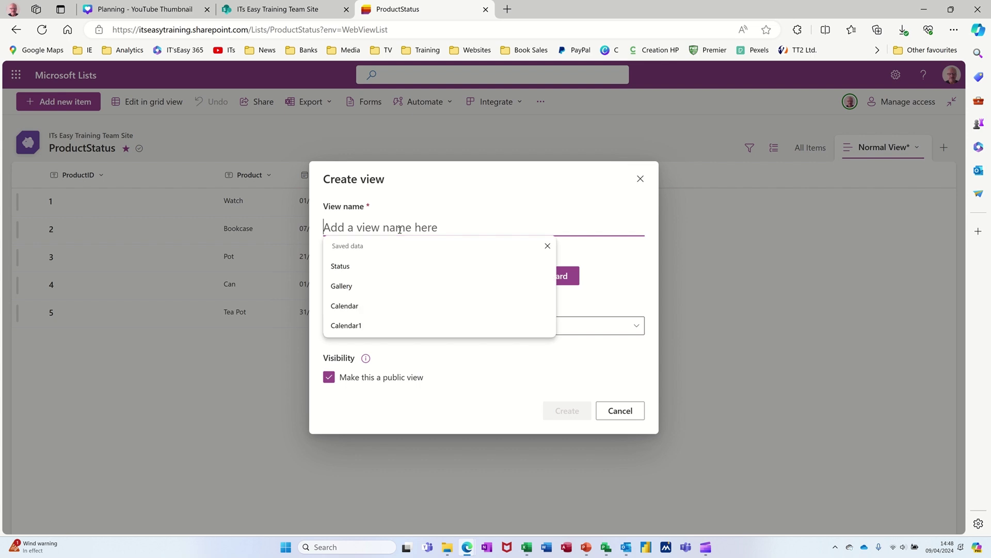
type("Board")
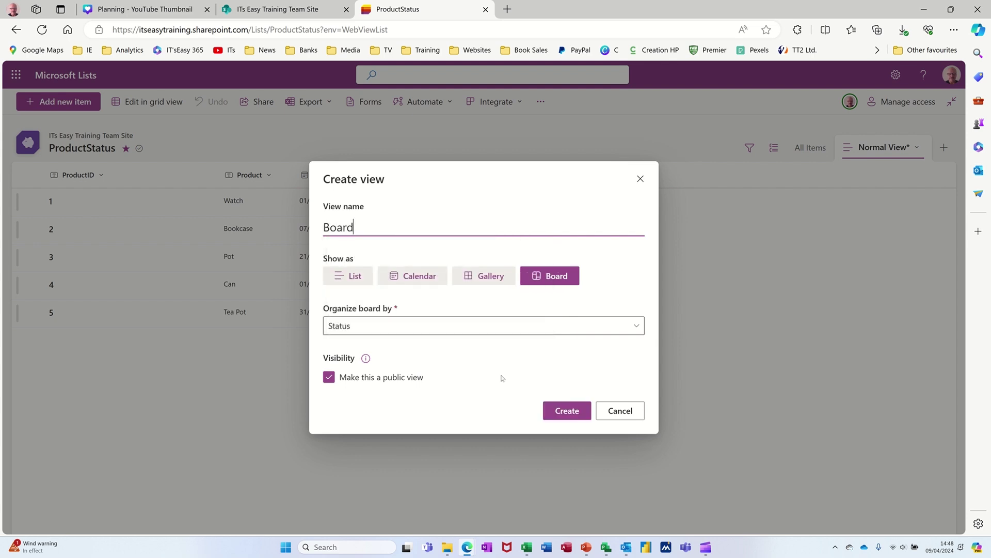
left_click(556, 411)
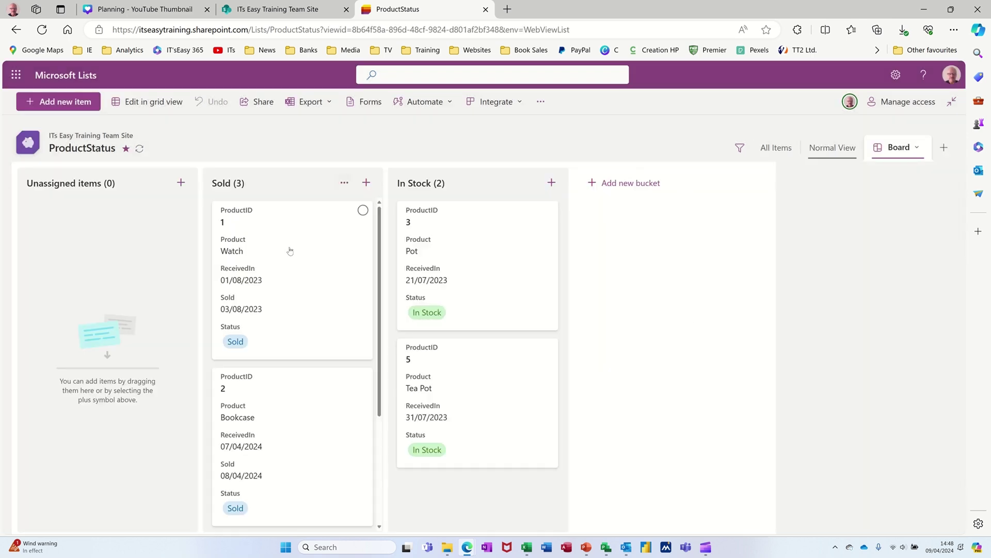
Look at the Normal View table, then return to the Board view
scroll(292, 254, "down", 2)
scroll(295, 264, "up", 2)
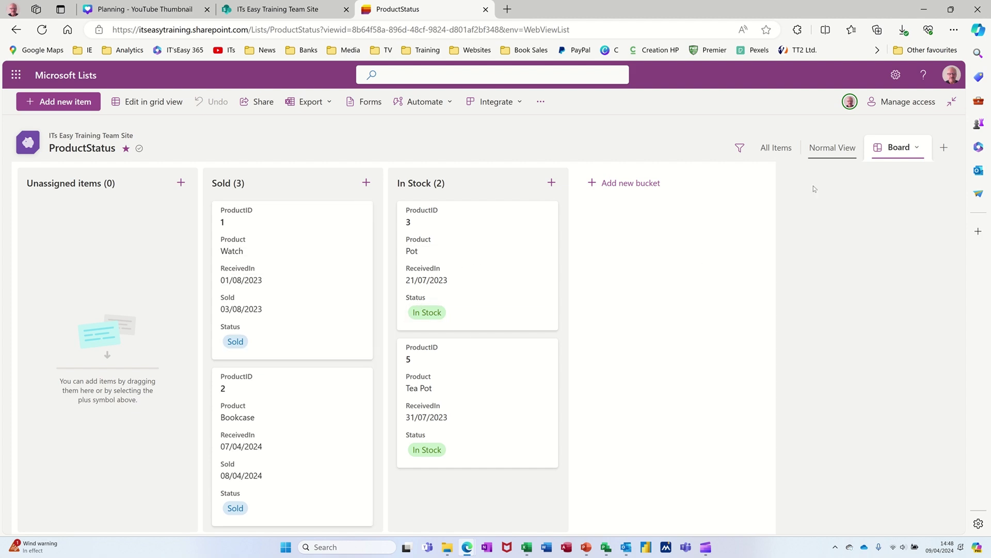
left_click(830, 149)
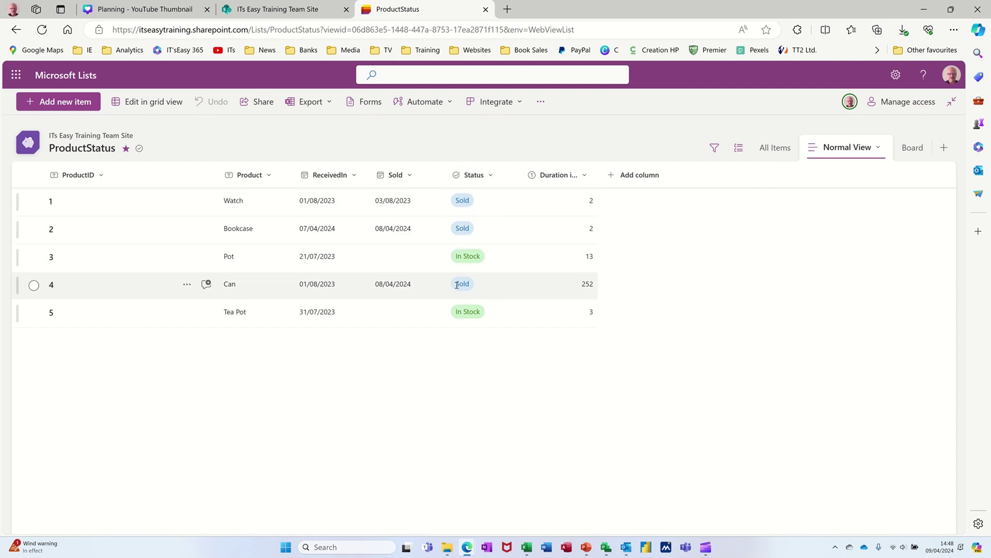
left_click(901, 151)
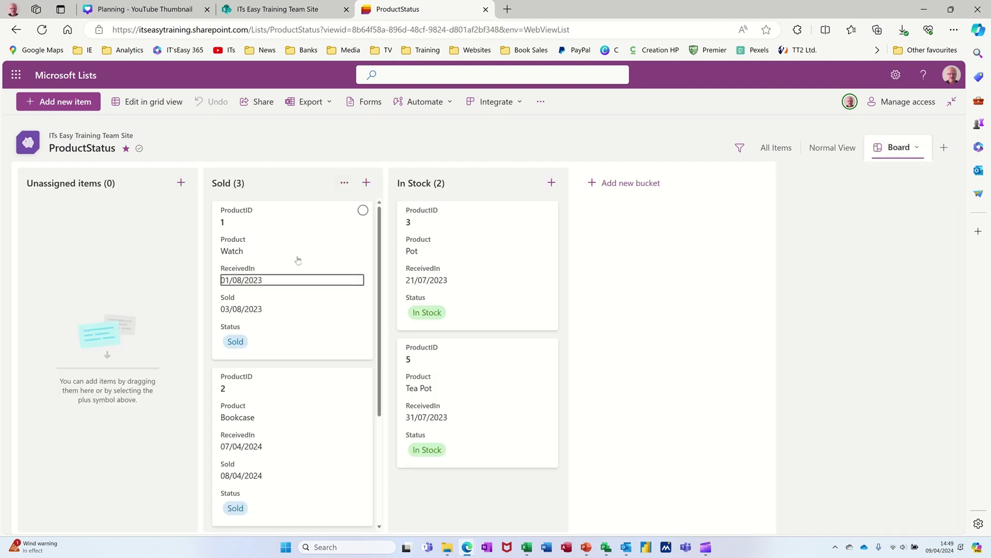
Create a Gallery-layout view named 'Gallery'
left_click(950, 148)
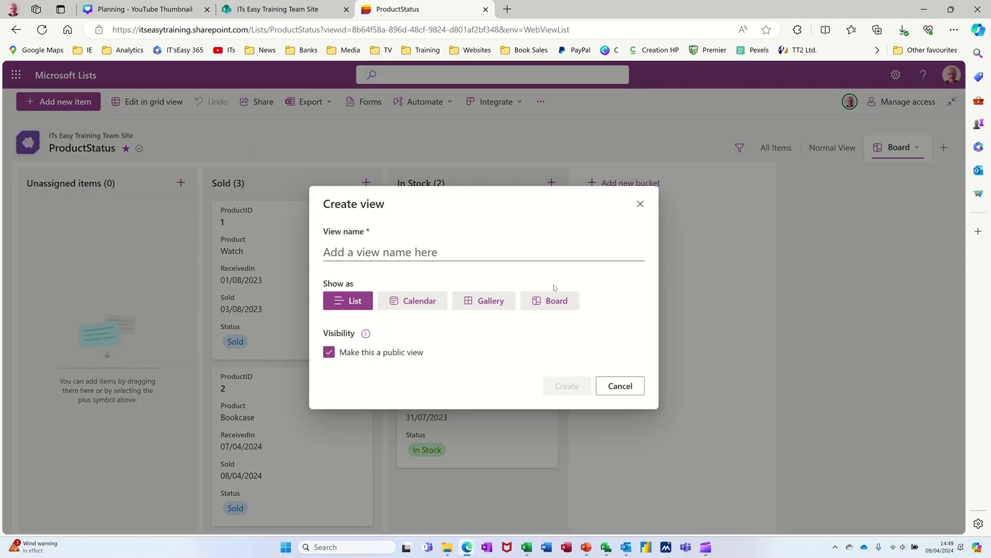
left_click(478, 304)
left_click(433, 252)
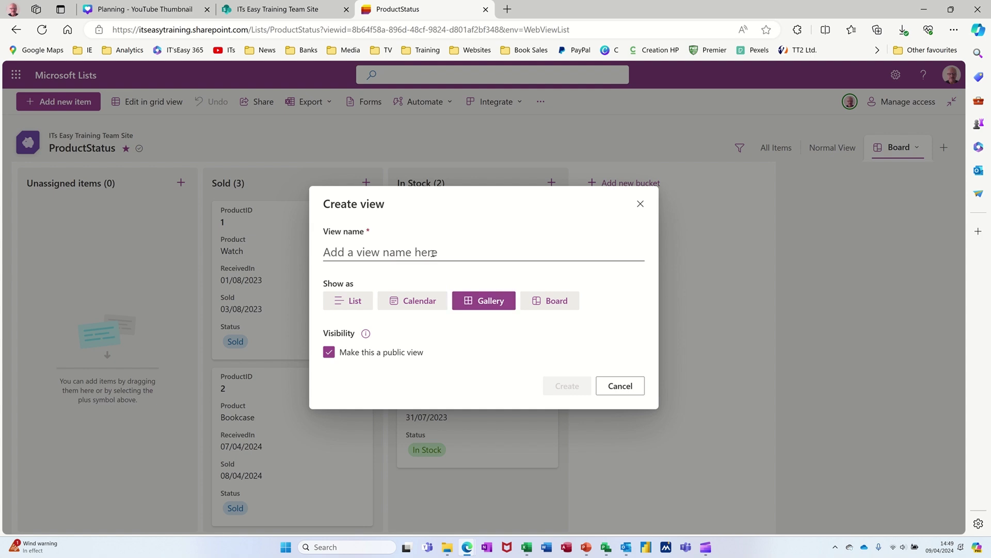
type("G")
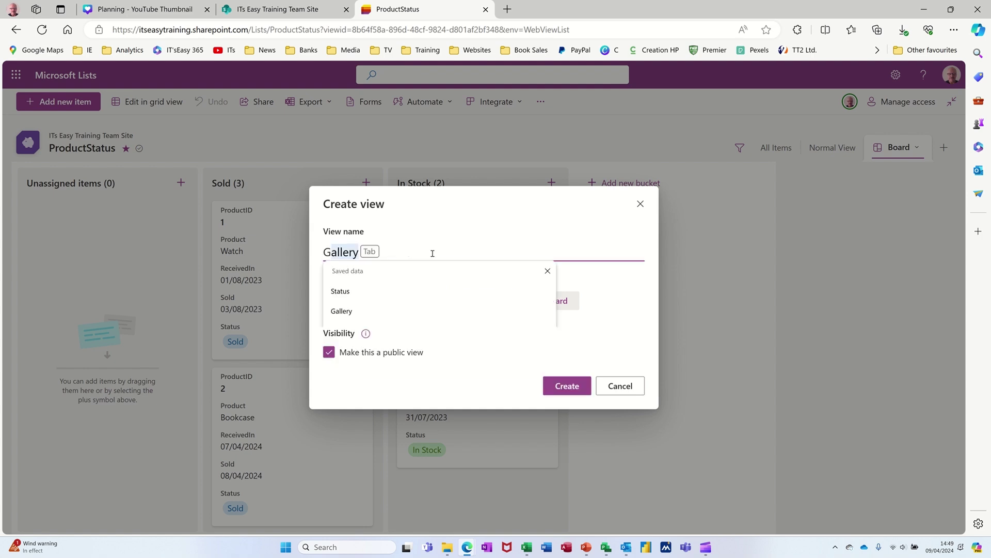
type("allery")
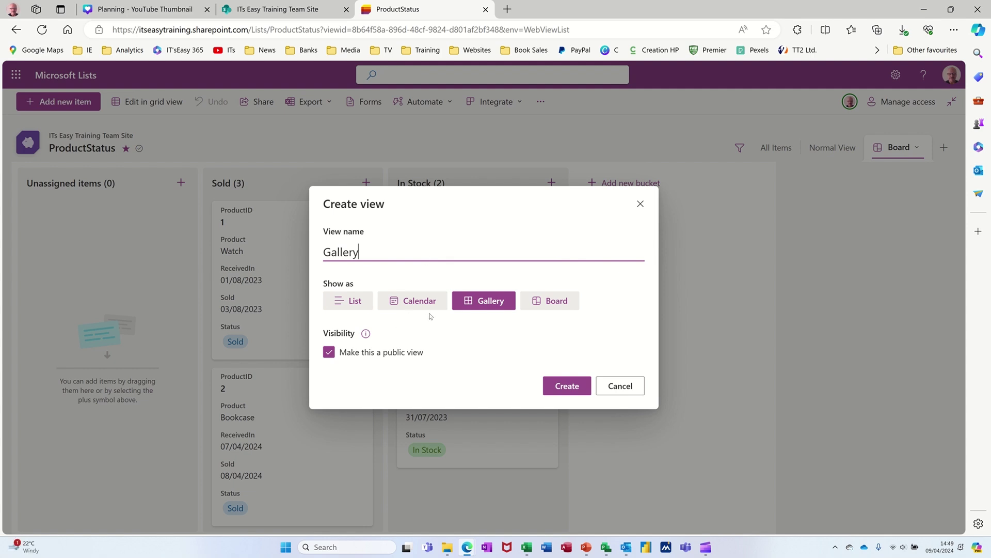
left_click(562, 388)
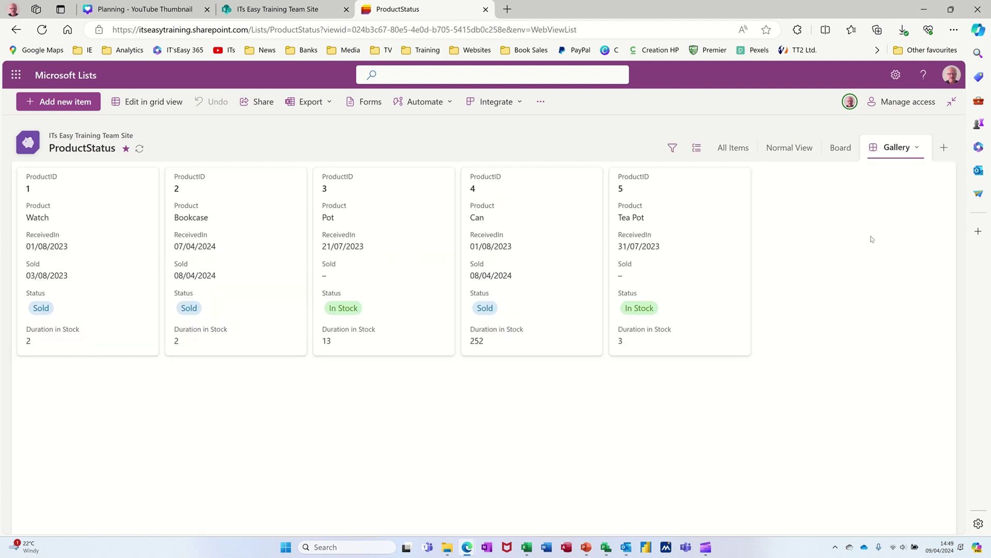
Compare the Board and Normal View tabs, then go back to Gallery
left_click(846, 154)
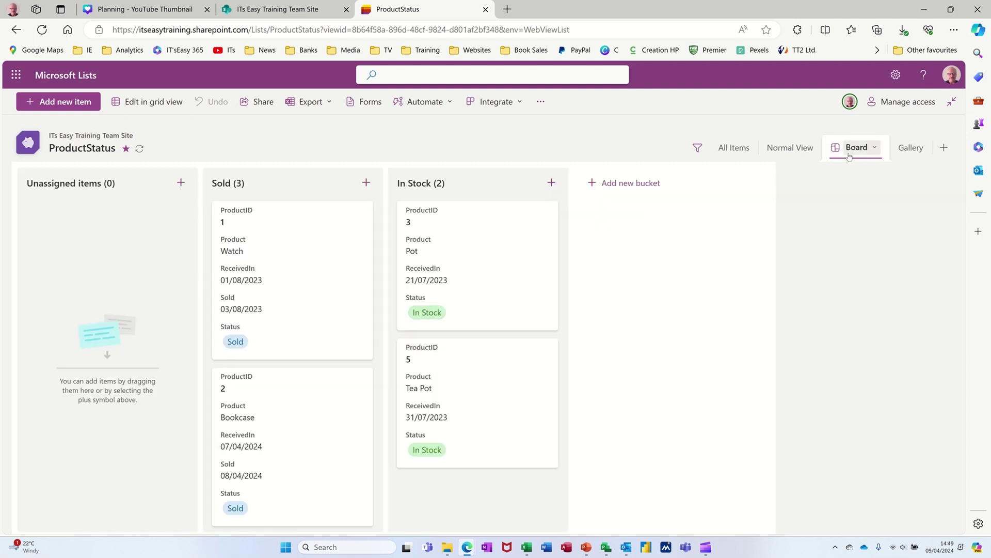
left_click(796, 150)
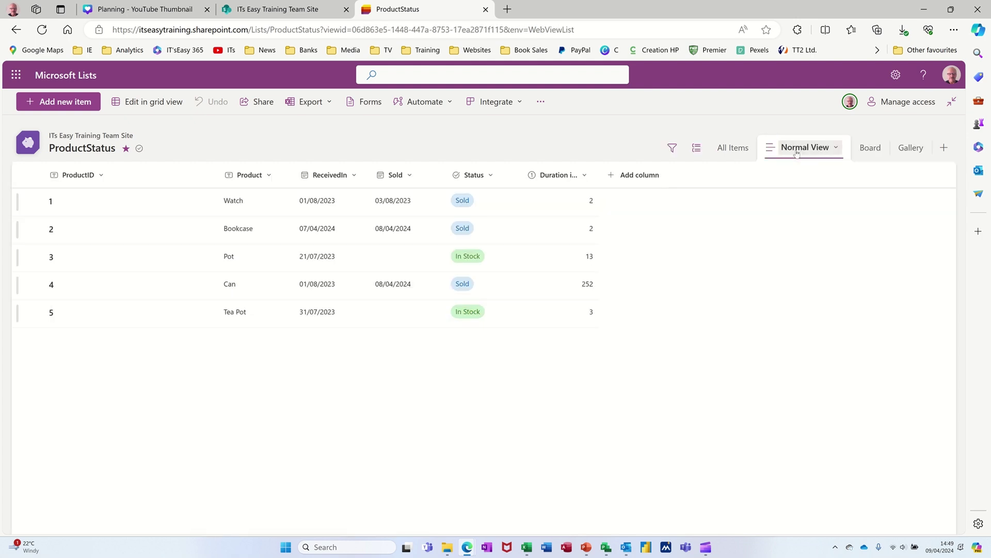
left_click(909, 148)
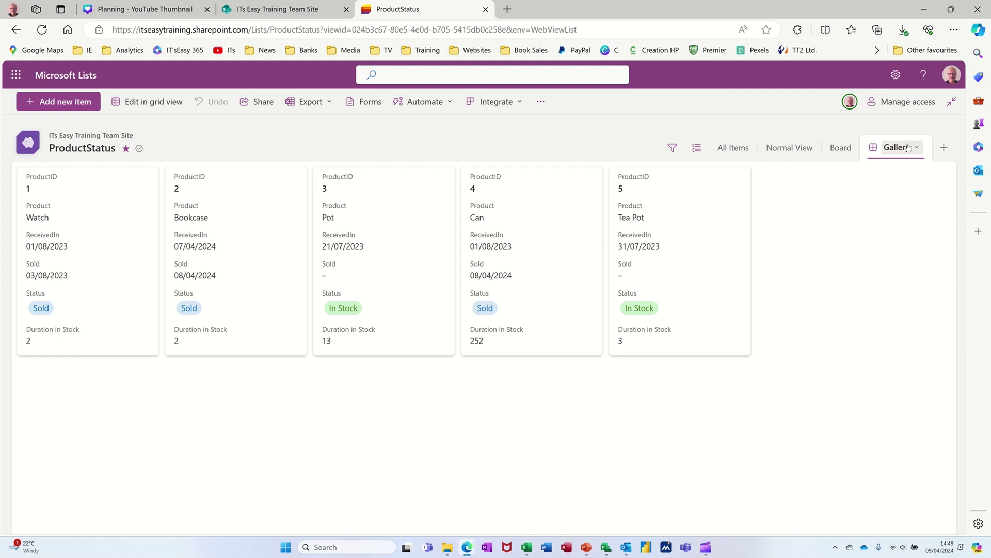
Create a Calendar-layout view named 'Calendar' with Sold as end date and Work week default
left_click(943, 149)
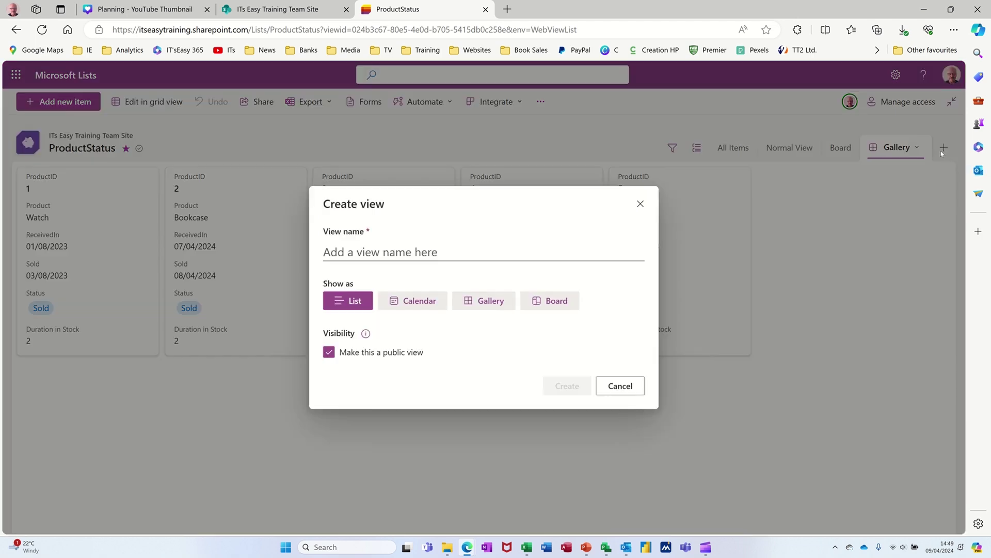
left_click(423, 304)
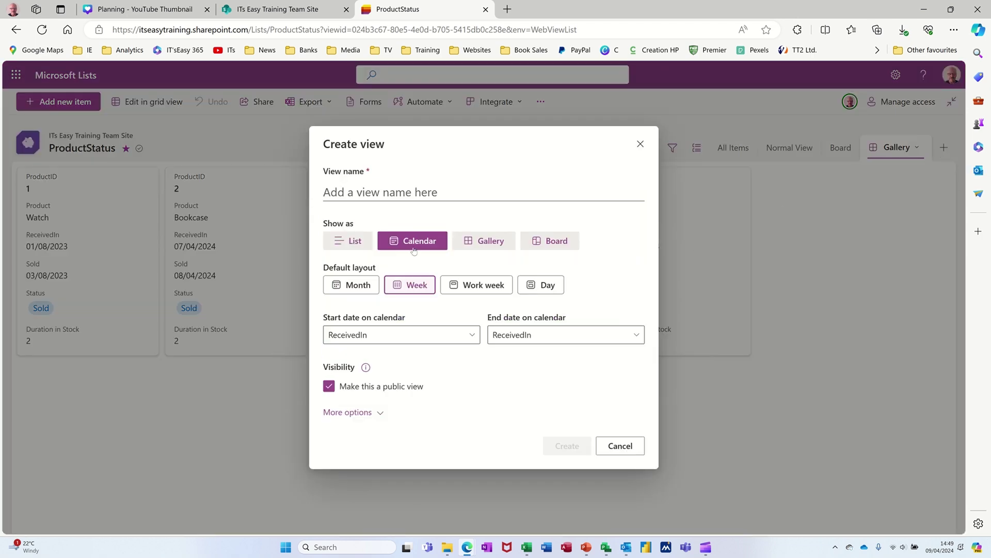
left_click(417, 194)
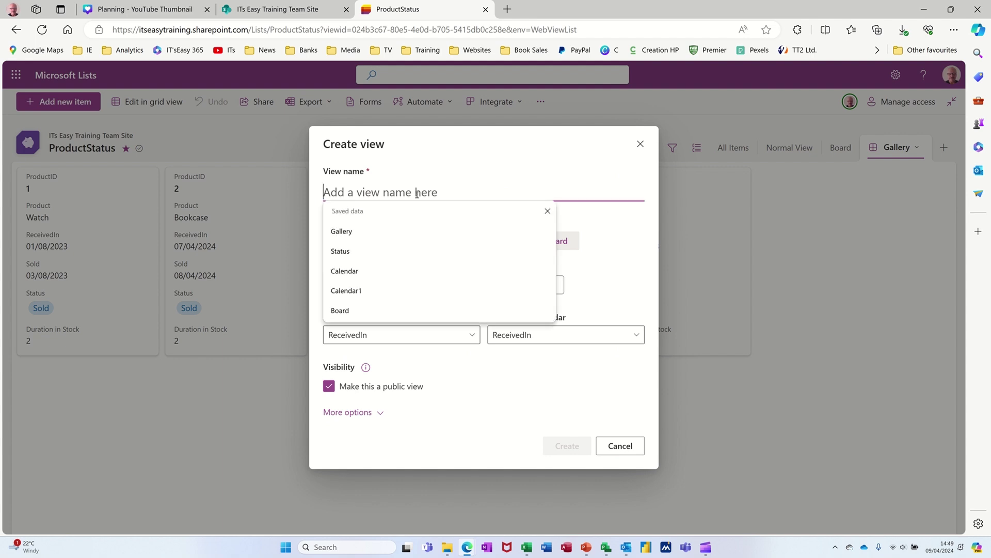
type("Cale")
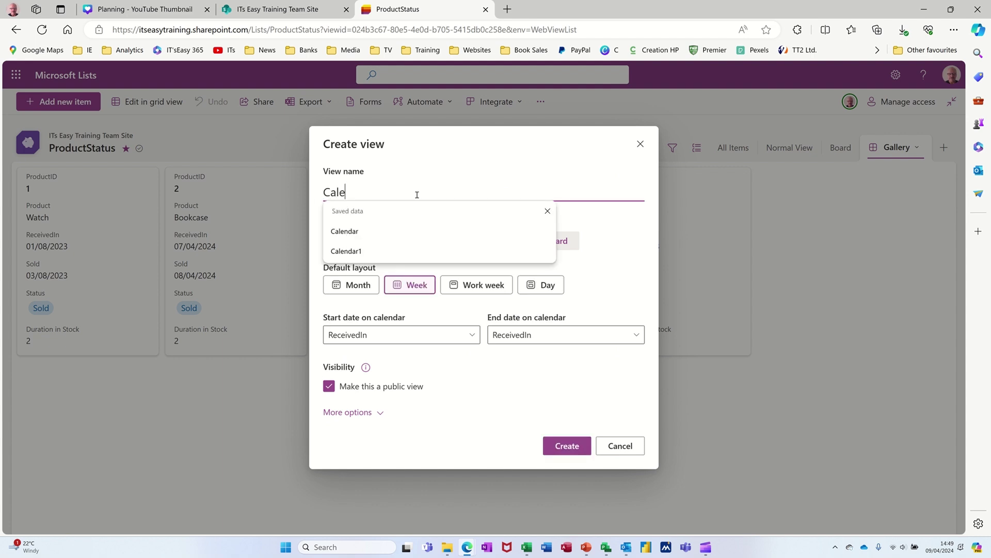
type("ndar")
left_click(602, 296)
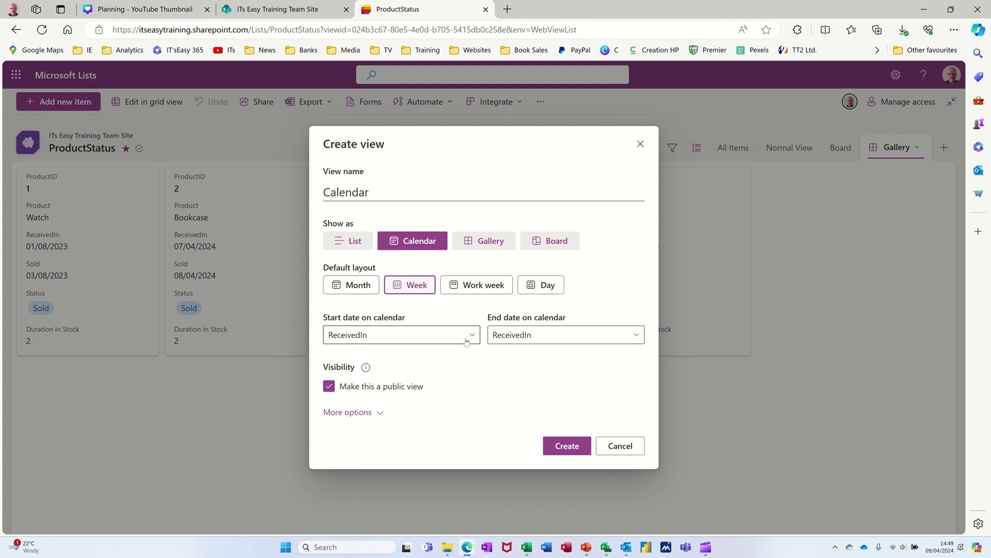
left_click(602, 343)
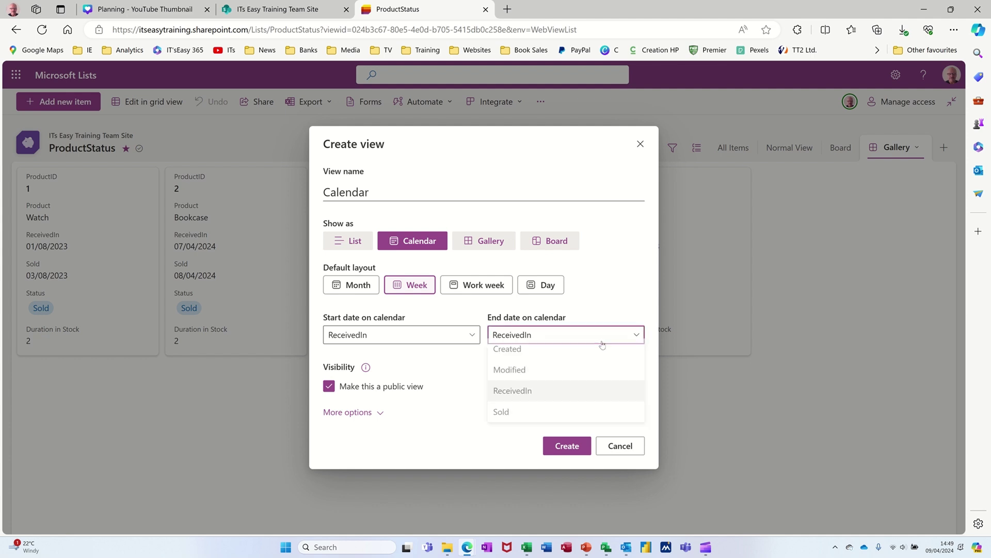
left_click(505, 418)
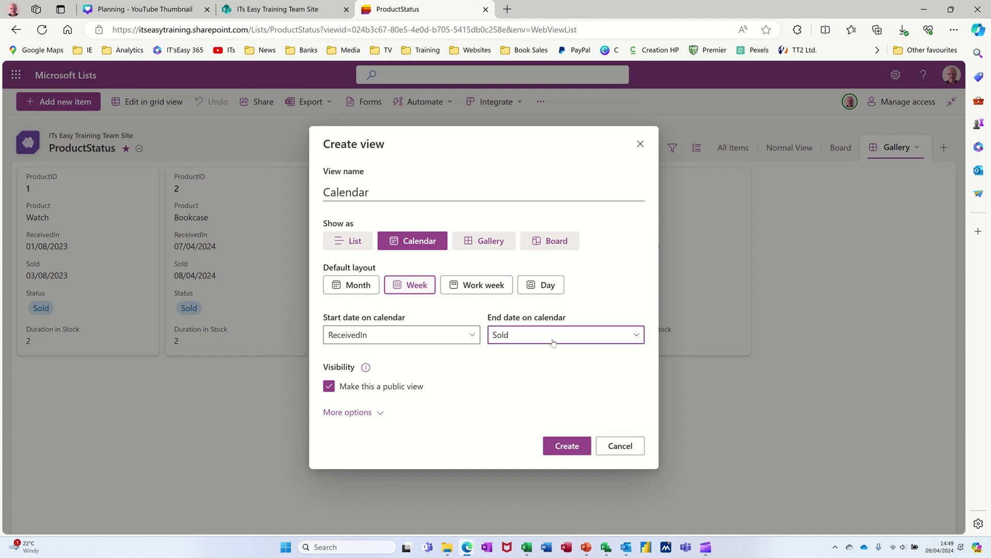
left_click(483, 288)
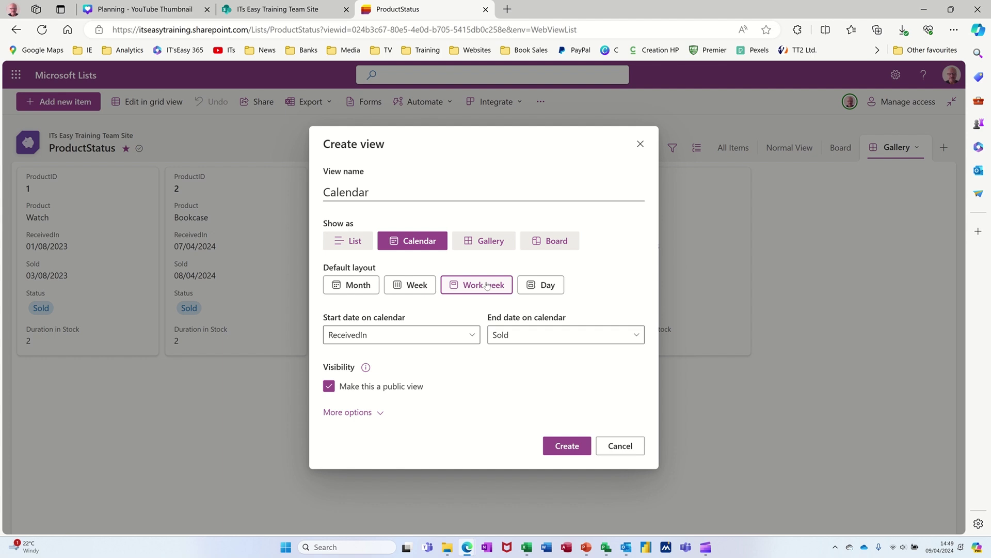
left_click(549, 449)
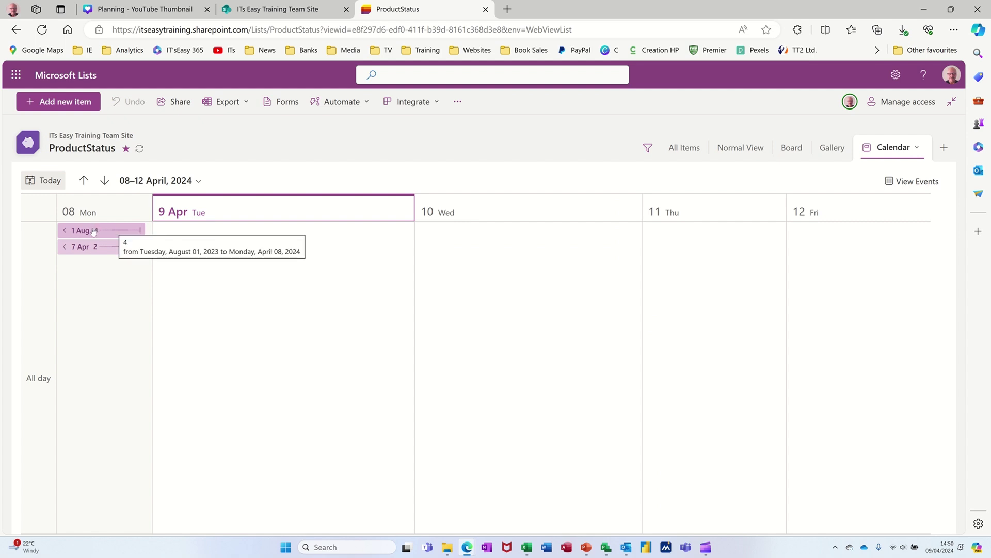
Open the Can item's details from the calendar, close them, and return to Normal View
left_click(93, 230)
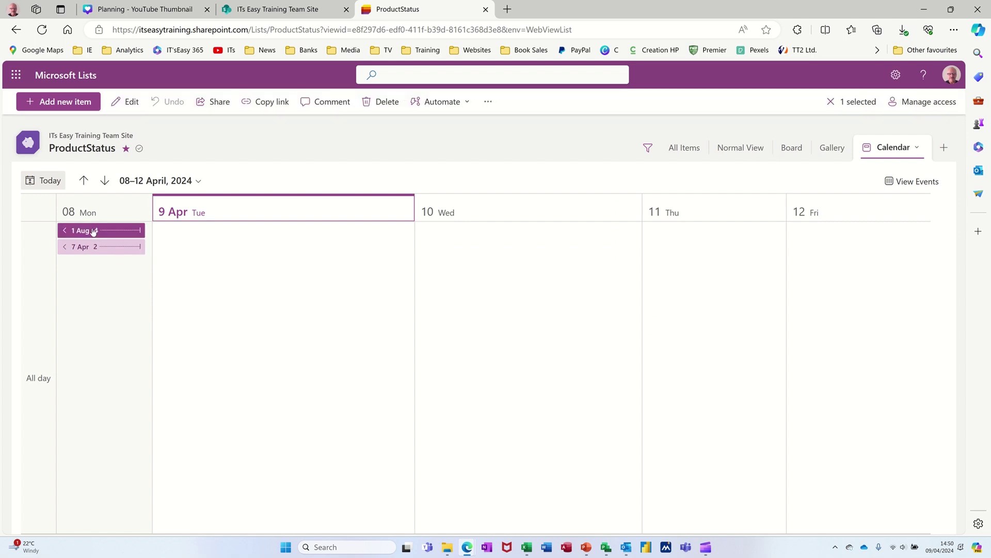
left_click(94, 231)
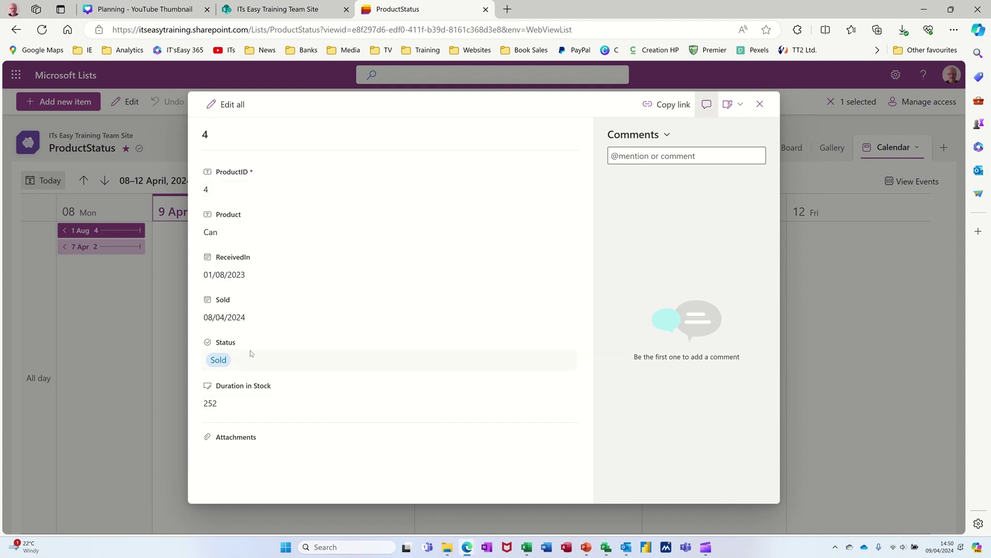
left_click(759, 106)
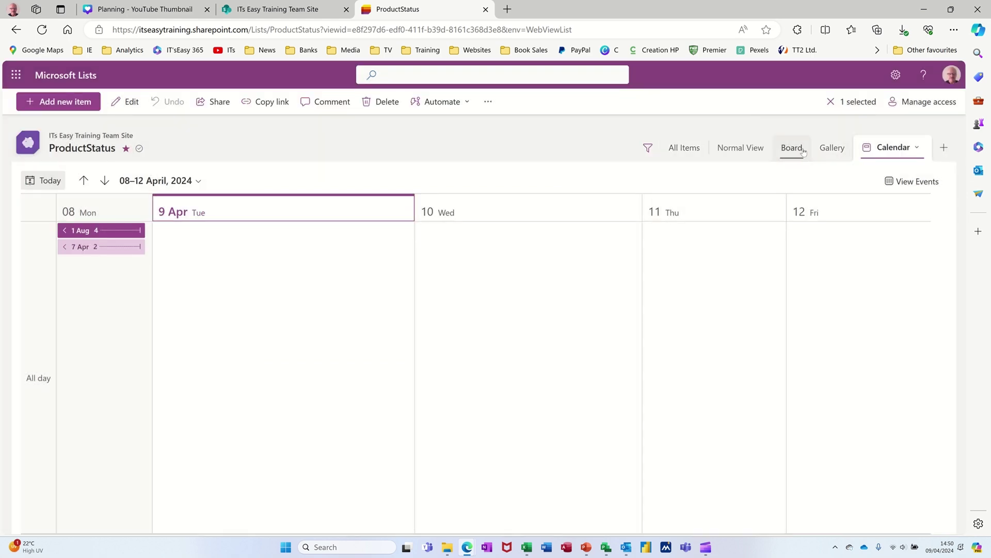
left_click(744, 148)
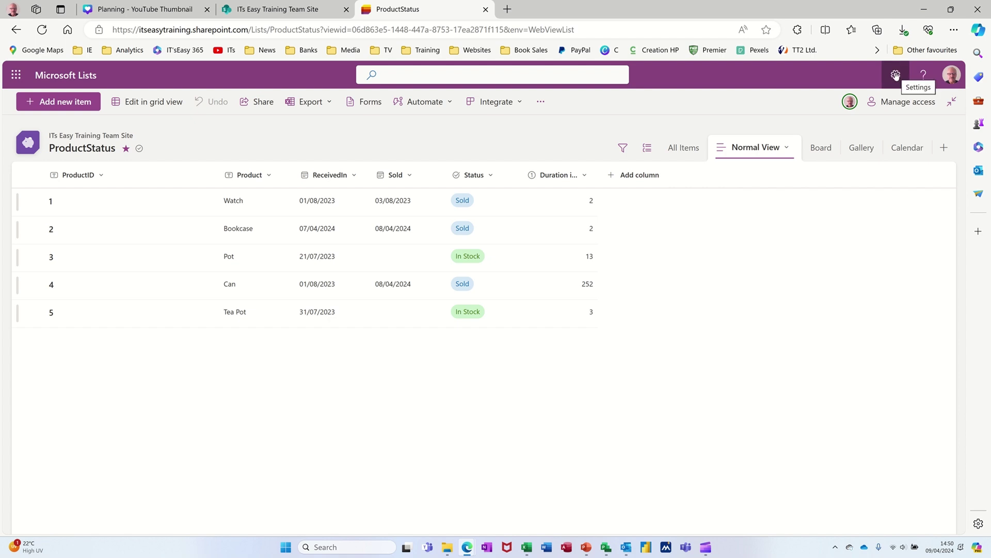
Open the Board view from the ProductStatus list settings and choose Delete
left_click(897, 76)
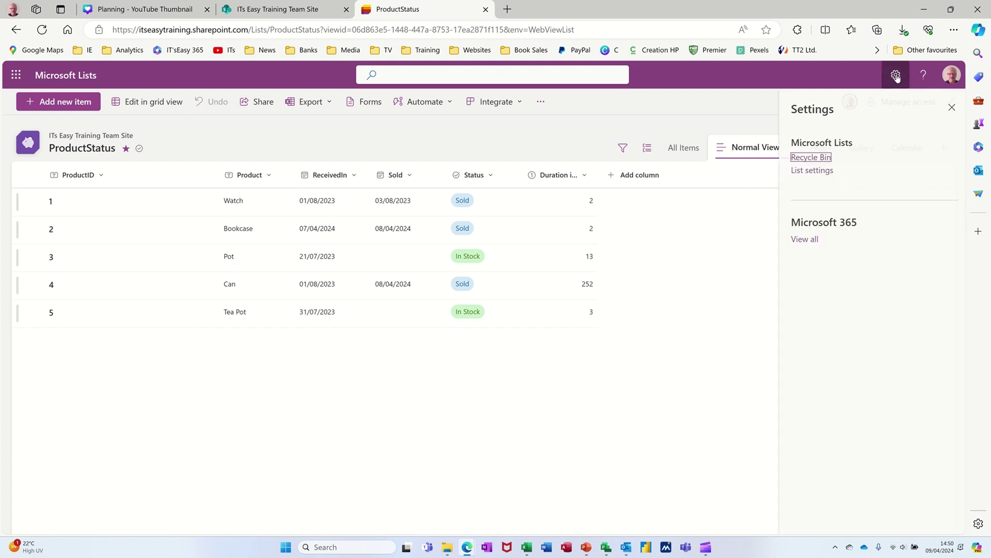
left_click(809, 171)
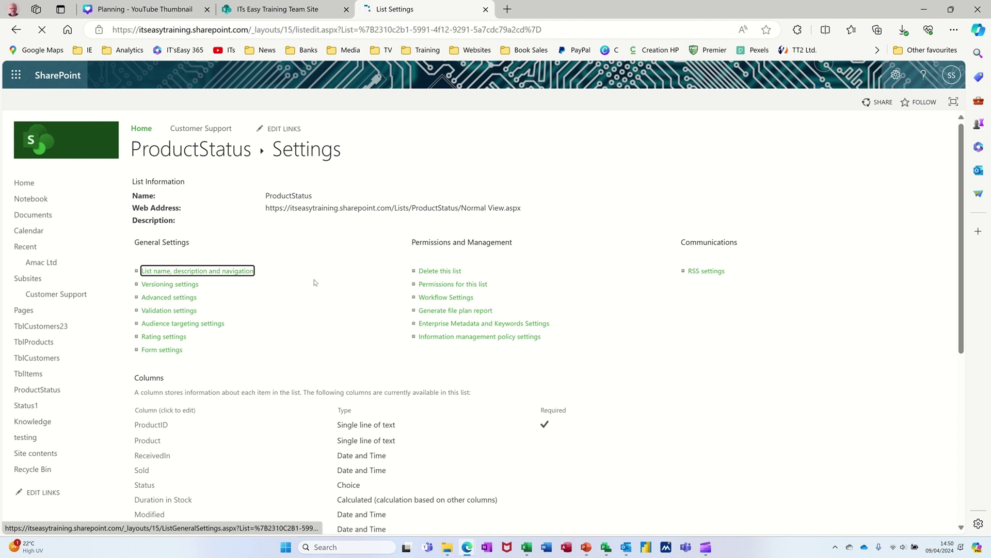
scroll(336, 297, "down", 6)
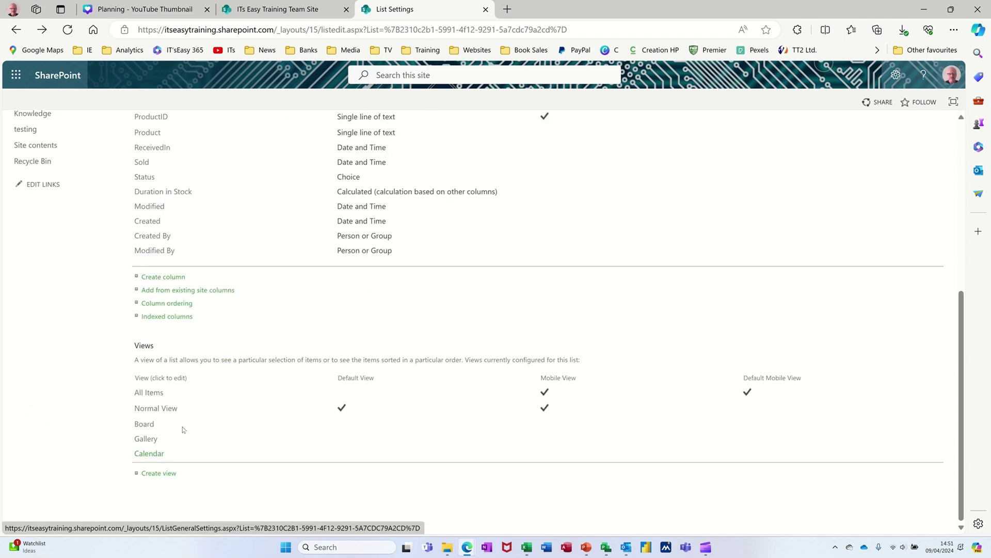
left_click(144, 425)
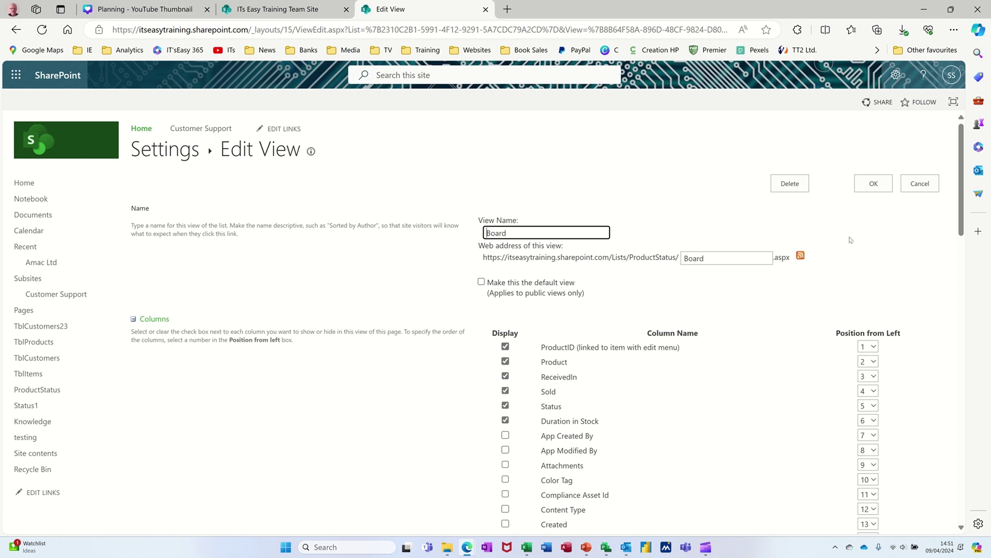
left_click(793, 186)
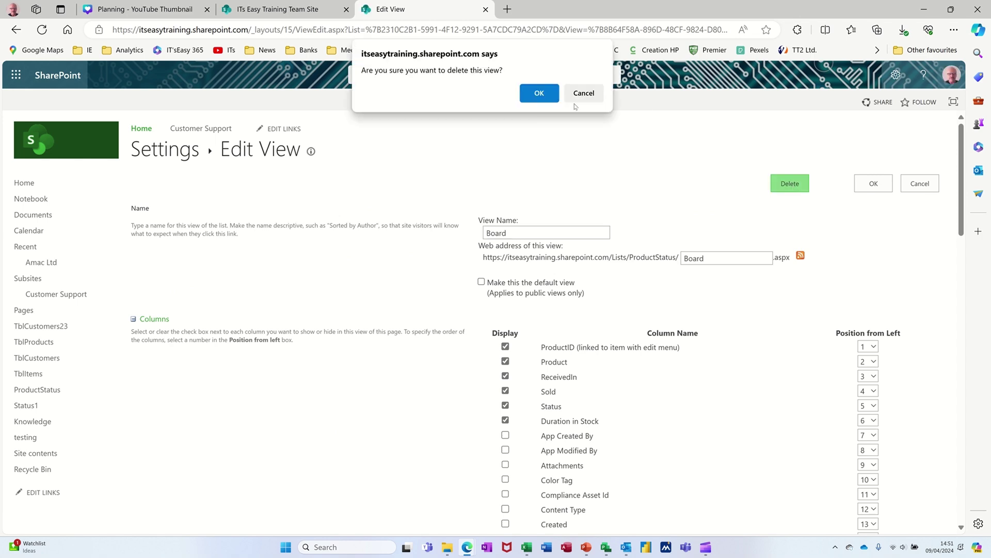
Confirm the Board view deletion and reload the list
left_click(539, 94)
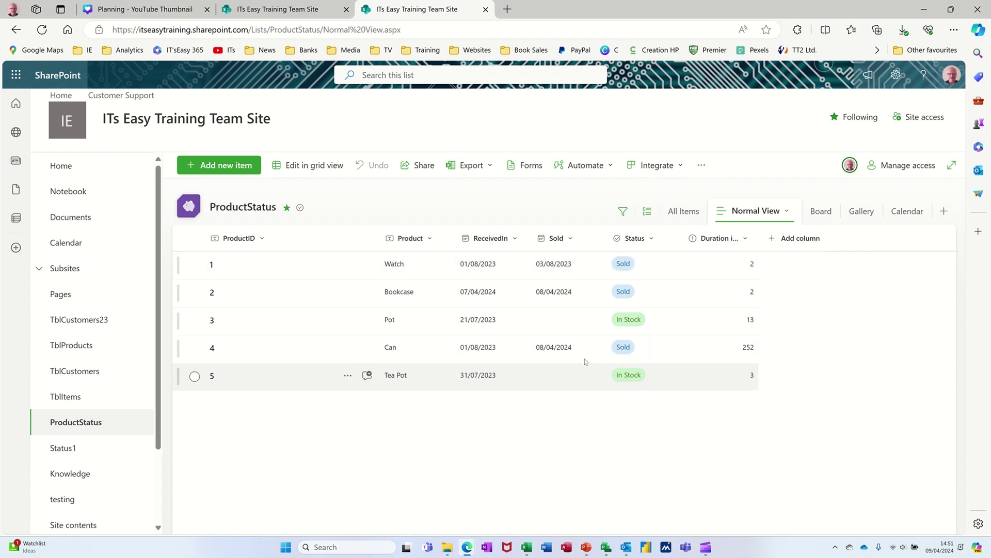
left_click(42, 30)
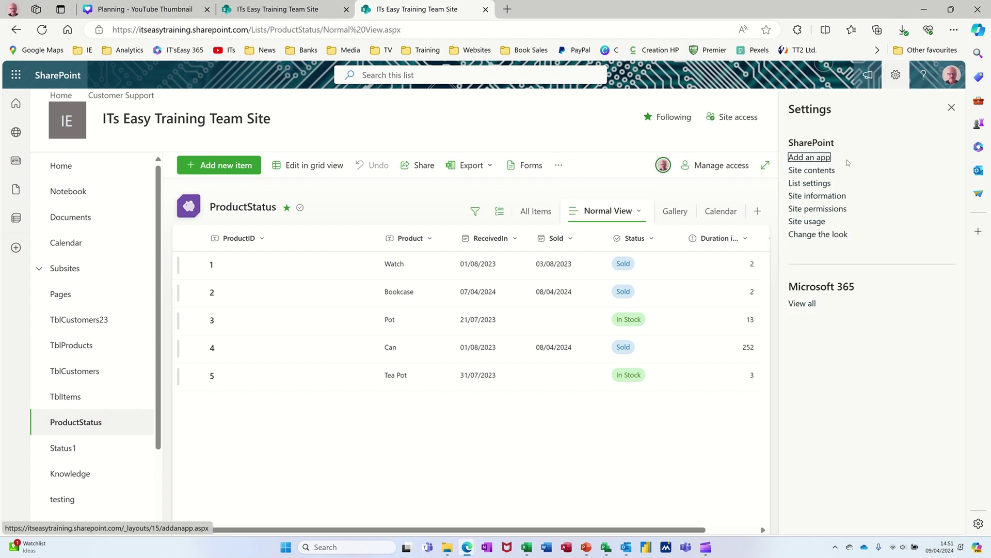
Open Gallery under Views in list settings, delete it and confirm with OK
left_click(819, 184)
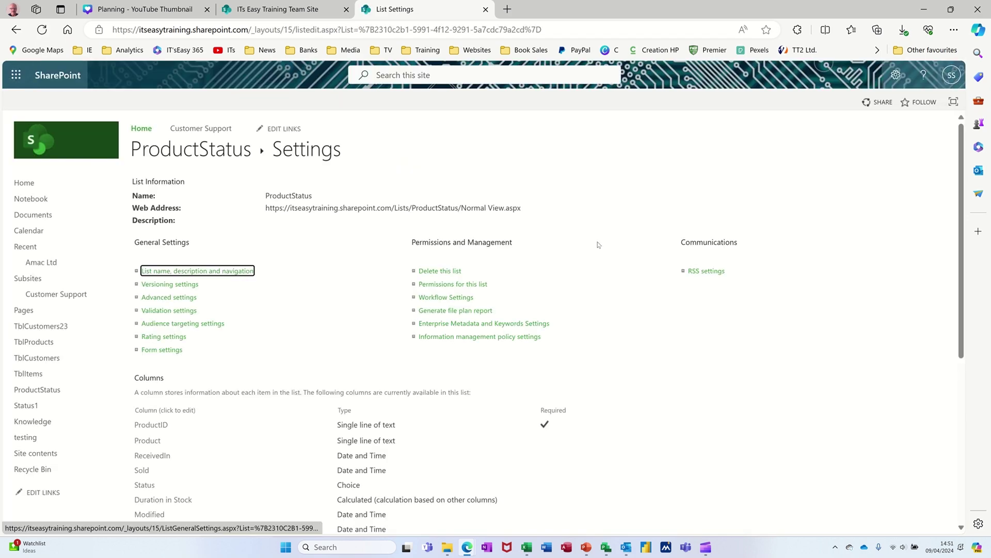
scroll(208, 348, "down", 5)
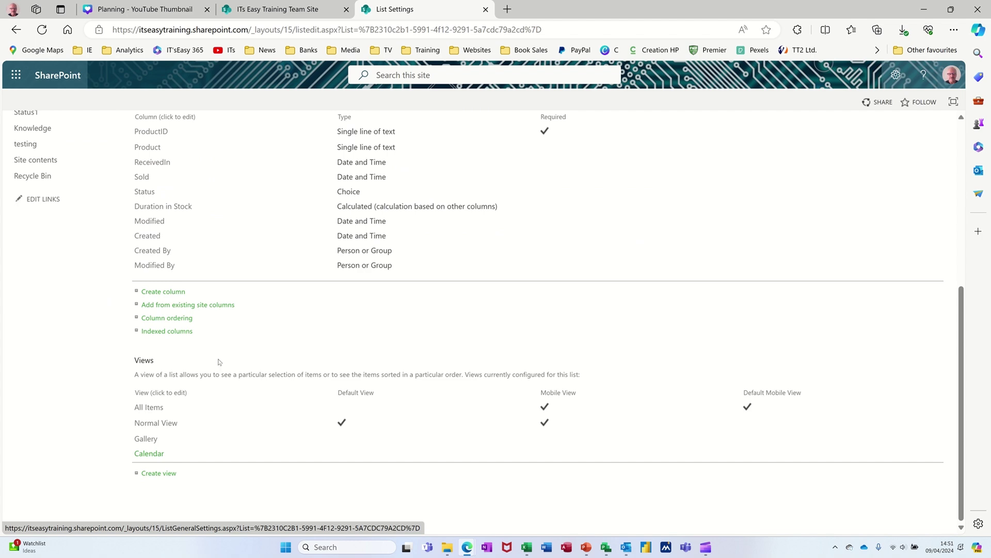
left_click(142, 440)
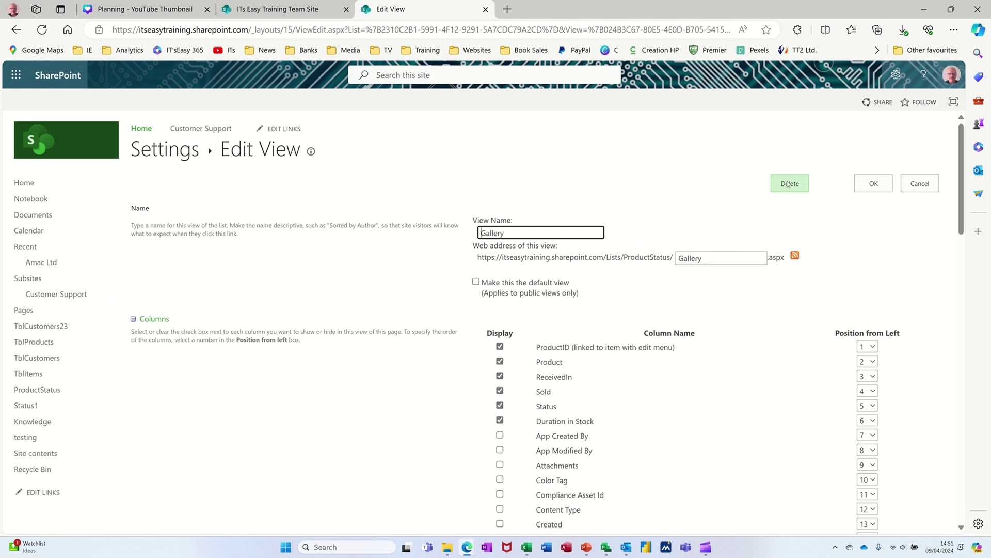
left_click(795, 189)
left_click(538, 93)
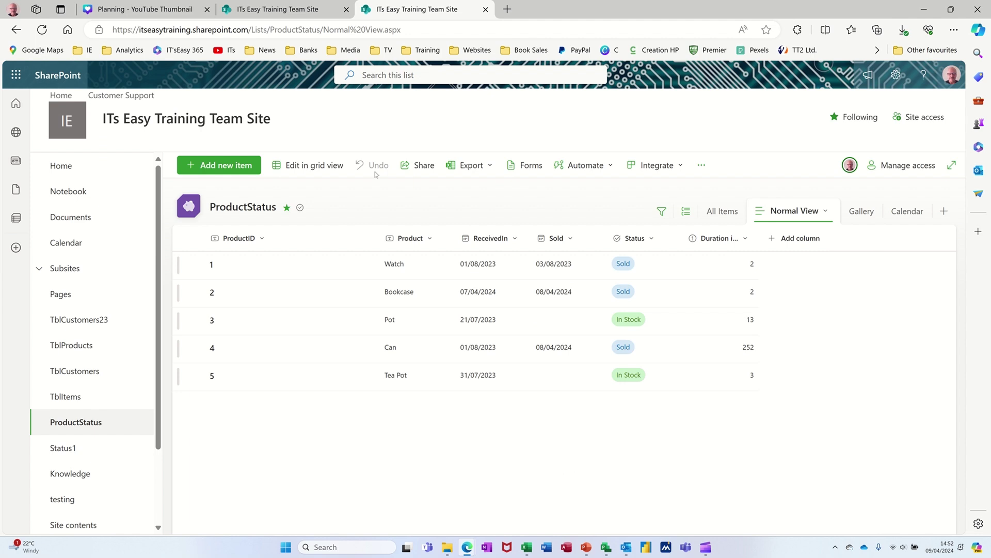
Reload the list, then open the Microsoft Lists home from the app launcher
left_click(42, 30)
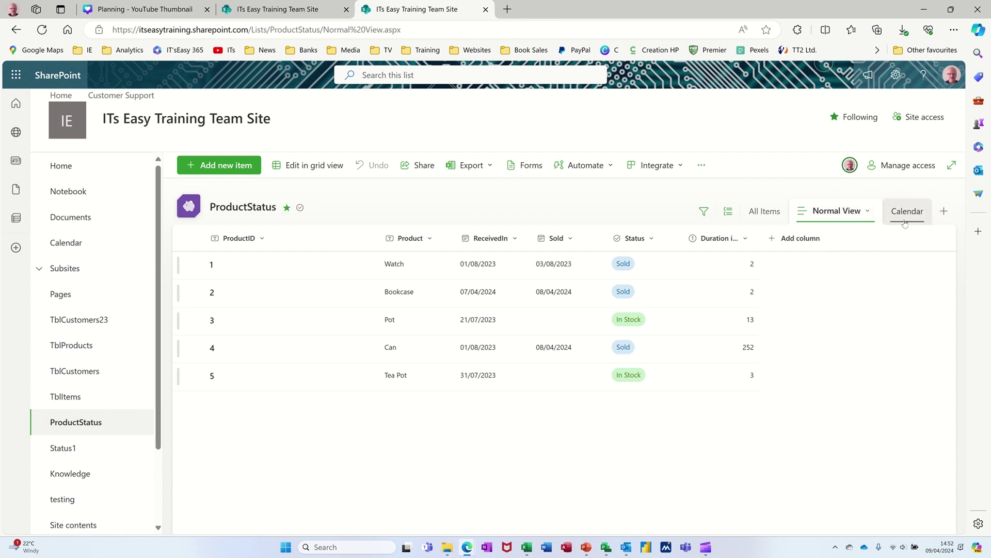
left_click(16, 75)
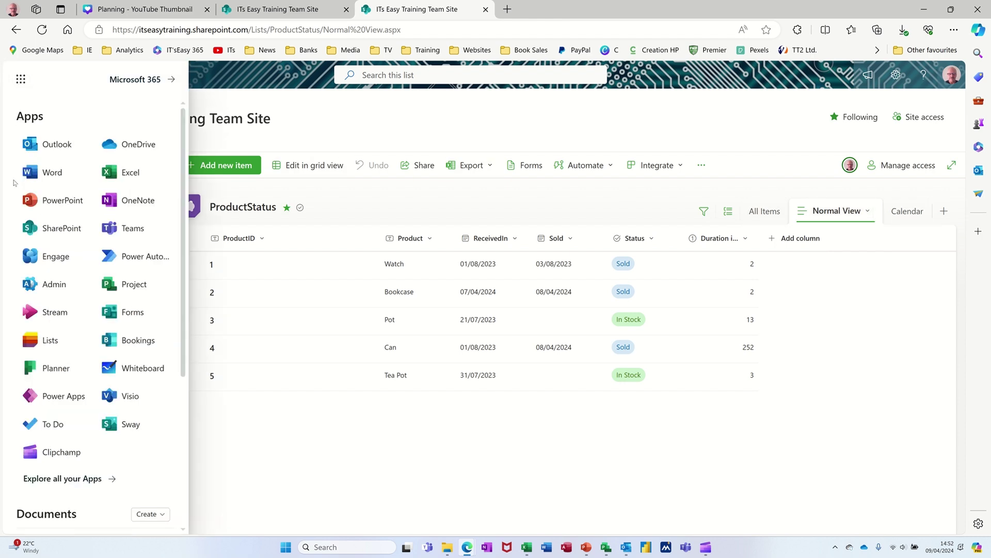
left_click(34, 341)
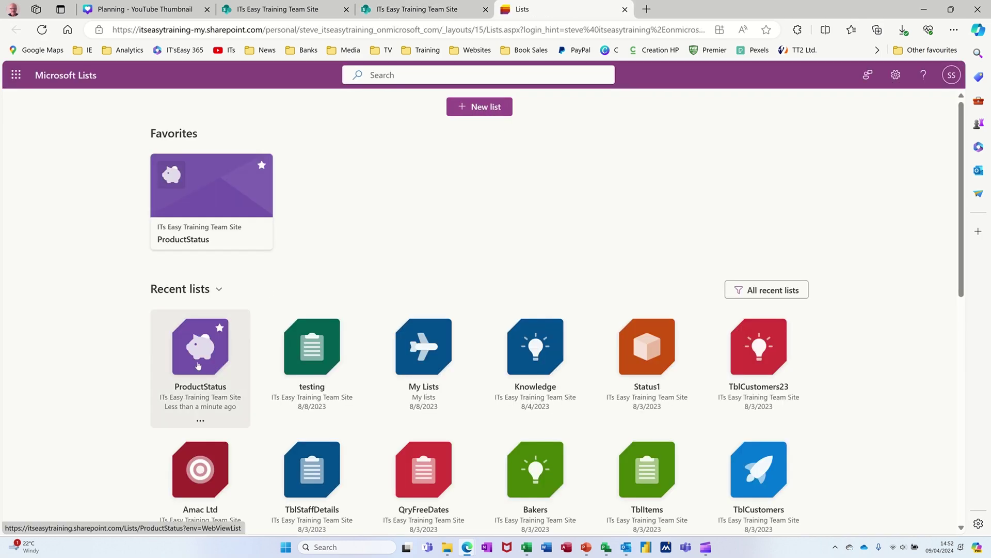
Open the ProductStatus list from the Lists home and show its Settings menu
left_click(198, 364)
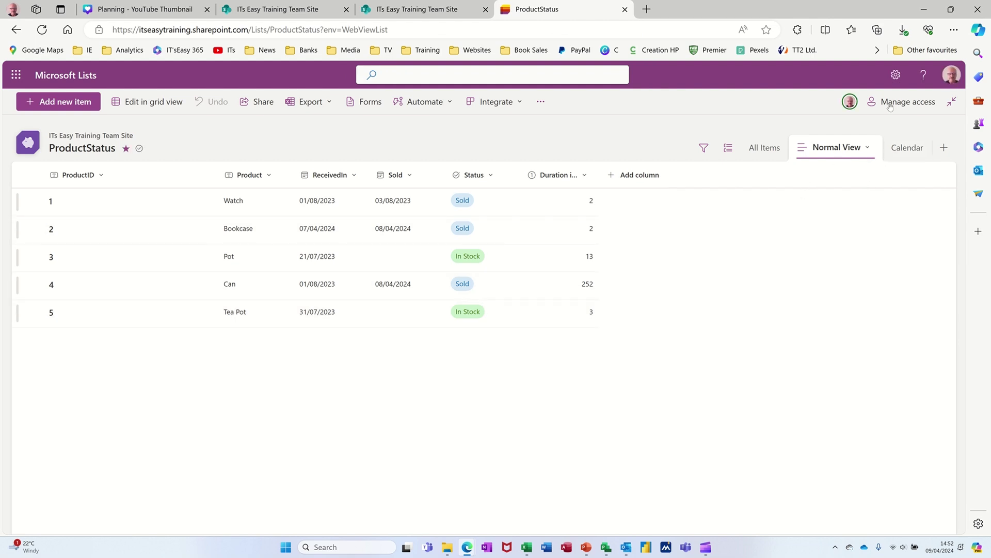
left_click(897, 76)
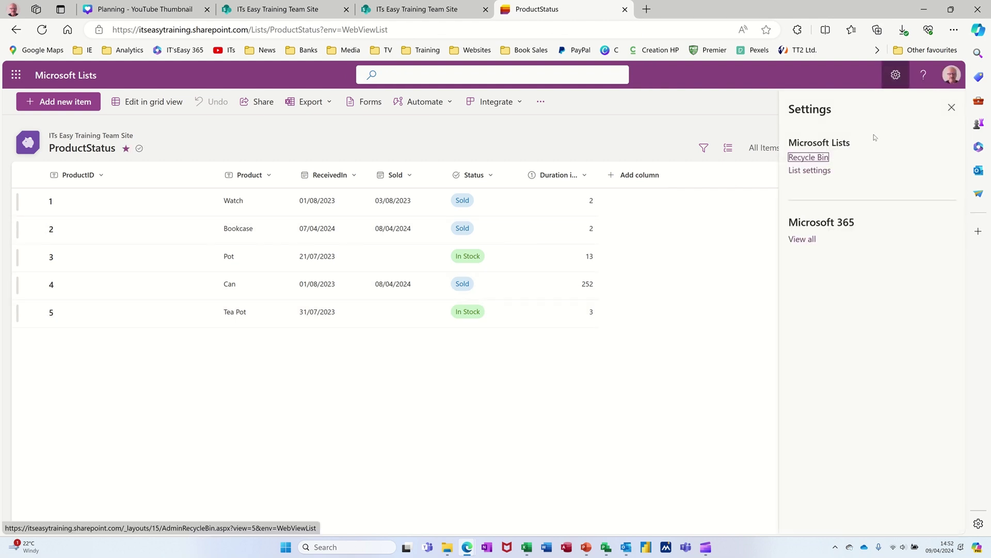